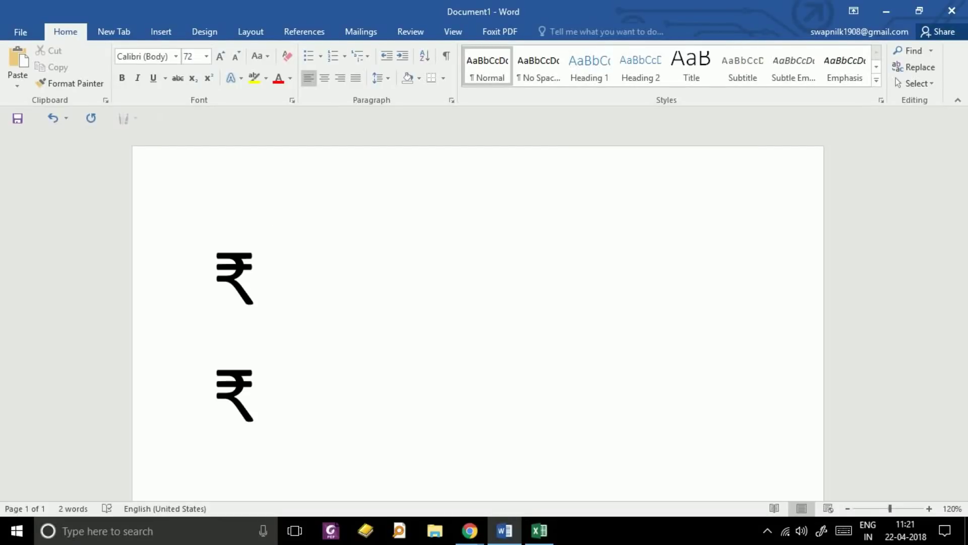
Convert 20b9 into a second ₹ on the first row, and add a space and ₹ on the lower row.
{"action": "type", "text": "20"}
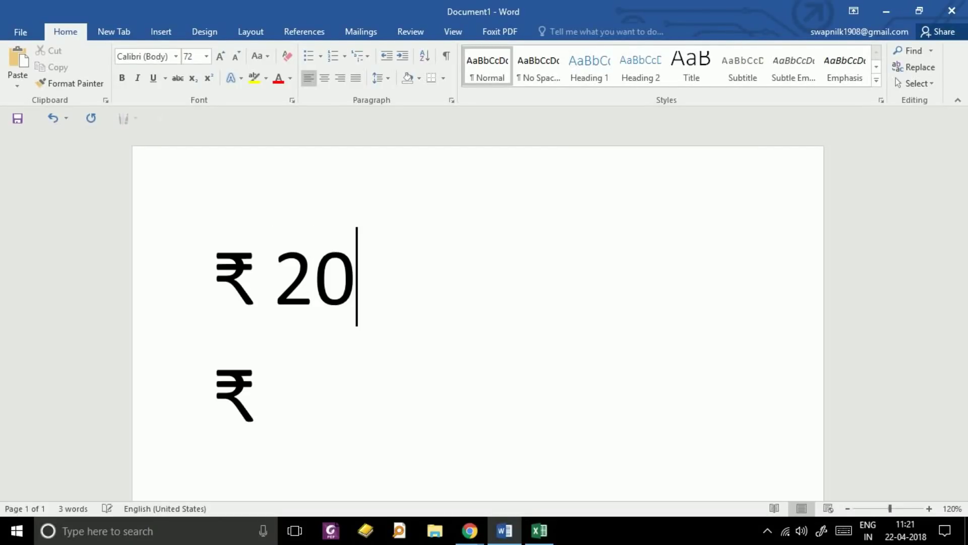
{"action": "type", "text": "b9"}
{"action": "key", "text": "alt+x"}
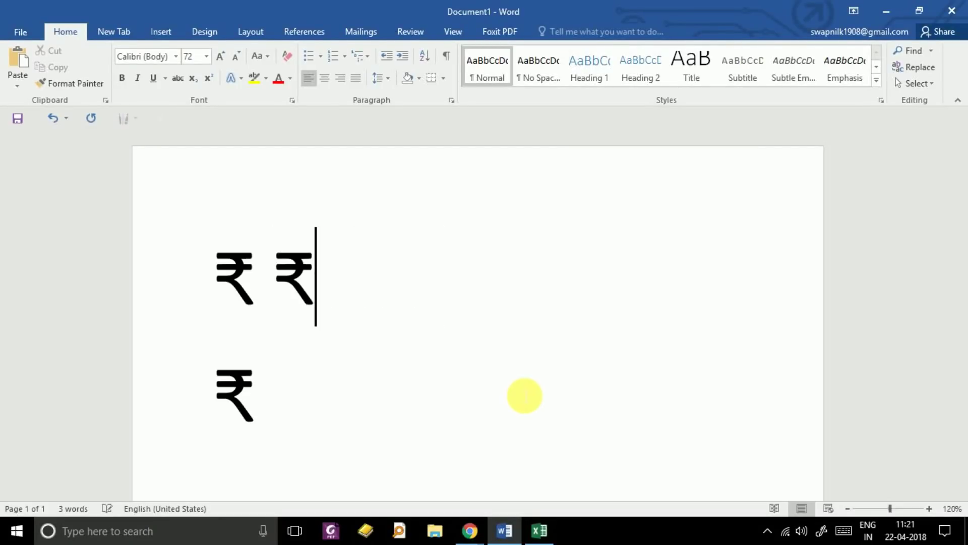
{"action": "left_click", "coordinate": [525, 395]}
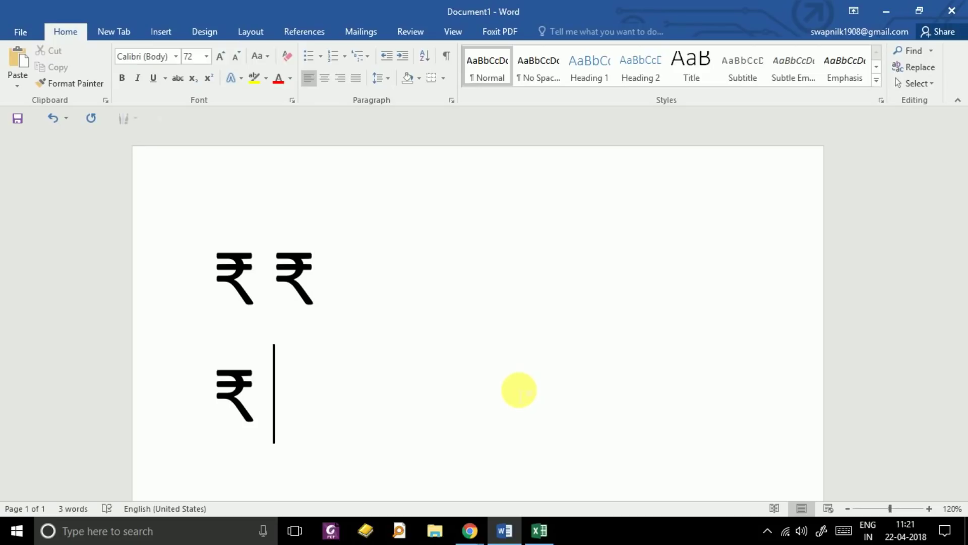
{"action": "type", "text": "₹"}
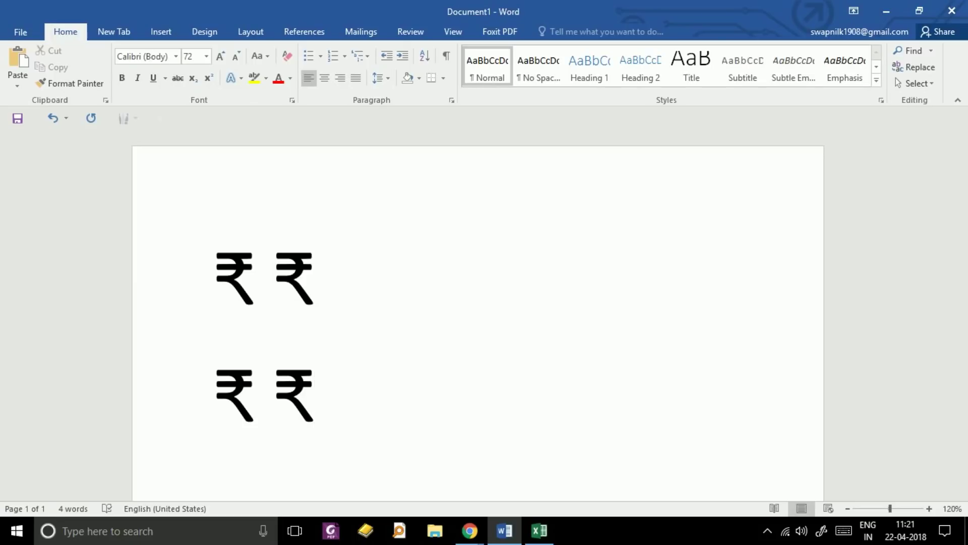
Open Control Panel from the Windows search.
{"action": "key", "text": "super"}
{"action": "type", "text": "con"}
{"action": "key", "text": "Return"}
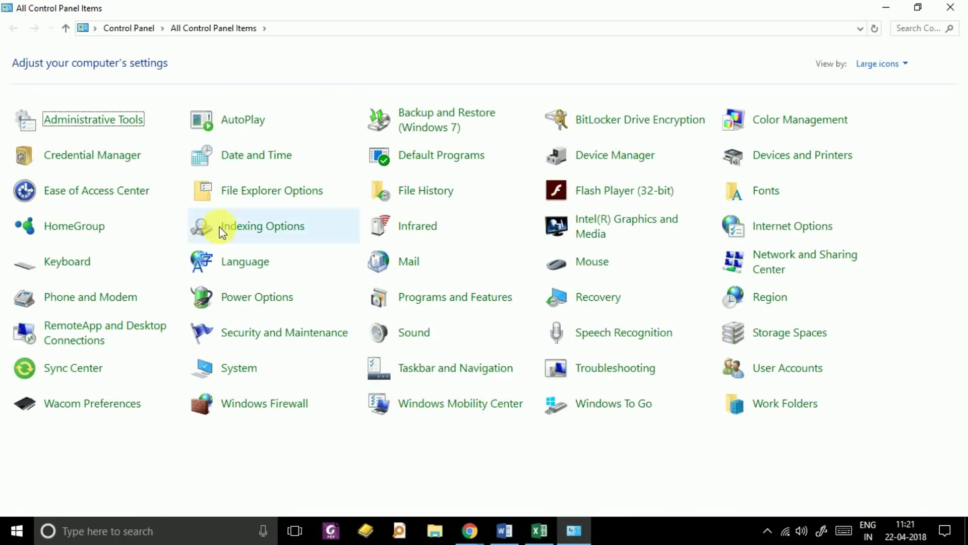
Browse Add a language to the English (India) variant, then return to the Language preferences page.
{"action": "left_click", "coordinate": [260, 268]}
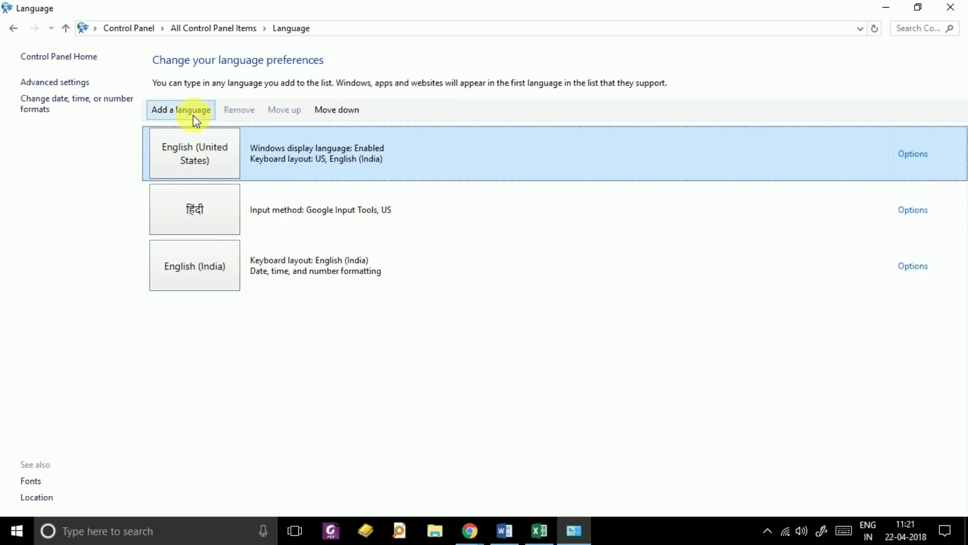
{"action": "left_click", "coordinate": [195, 117]}
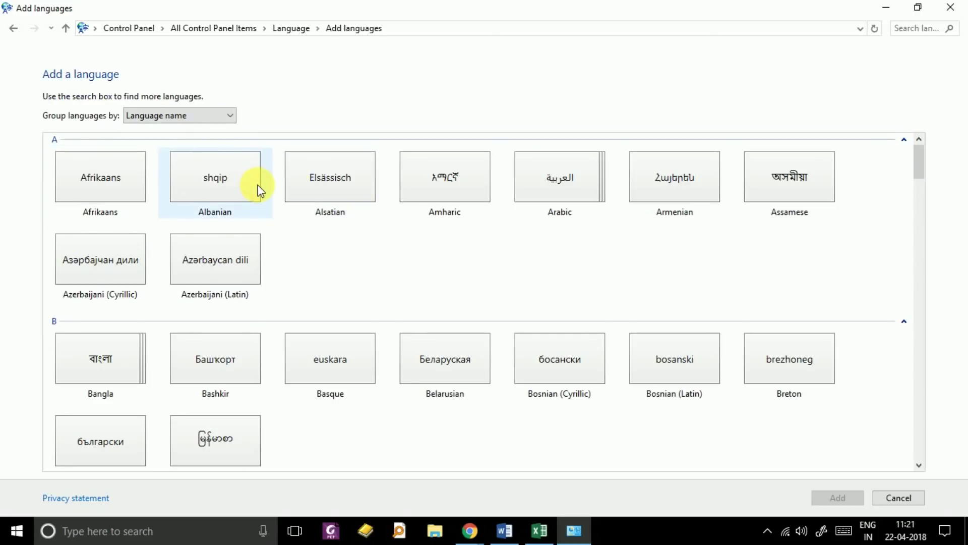
{"action": "scroll", "coordinate": [355, 277], "scroll_direction": "down", "scroll_amount": 1}
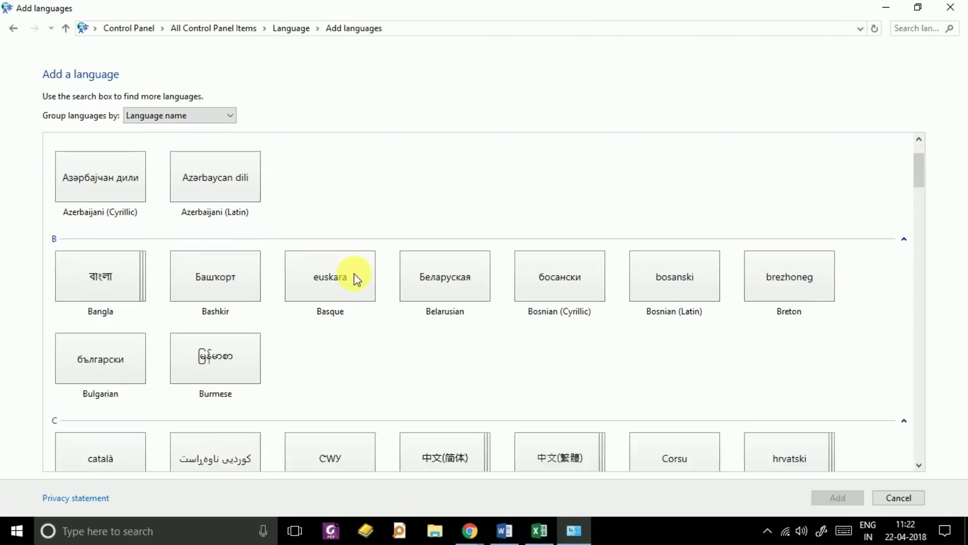
{"action": "scroll", "coordinate": [354, 275], "scroll_direction": "down", "scroll_amount": 2}
{"action": "scroll", "coordinate": [353, 275], "scroll_direction": "down", "scroll_amount": 3}
{"action": "scroll", "coordinate": [353, 275], "scroll_direction": "down", "scroll_amount": 4}
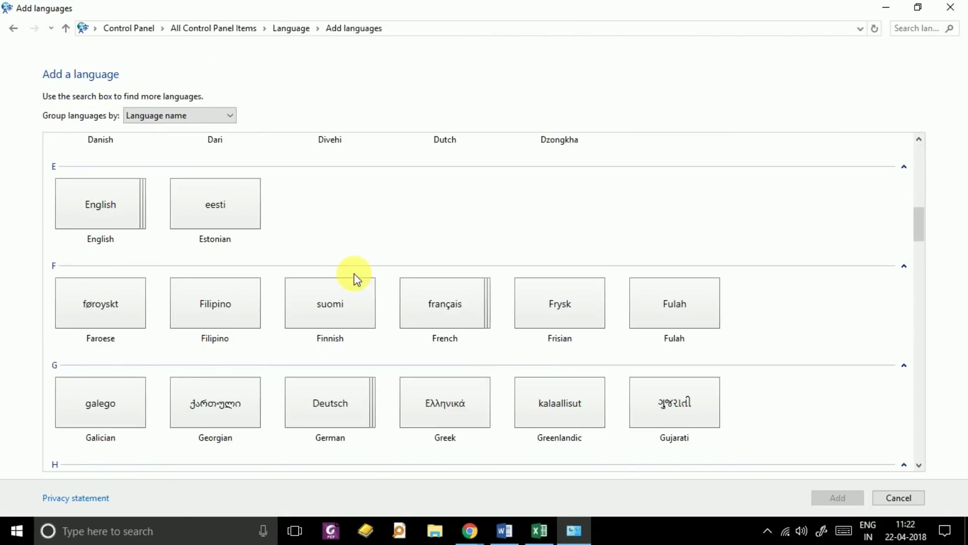
{"action": "left_click", "coordinate": [115, 217]}
{"action": "double_click", "coordinate": [115, 217]}
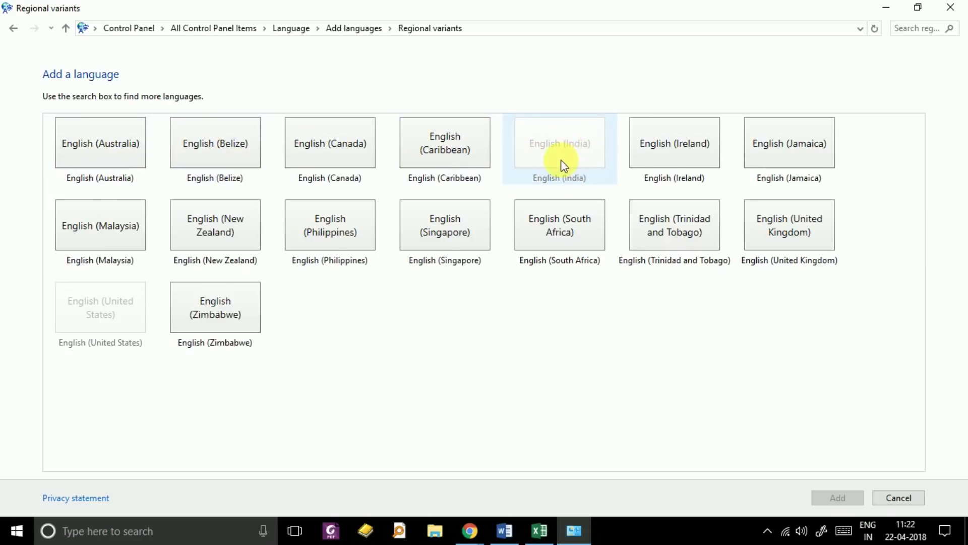
{"action": "left_click", "coordinate": [574, 162]}
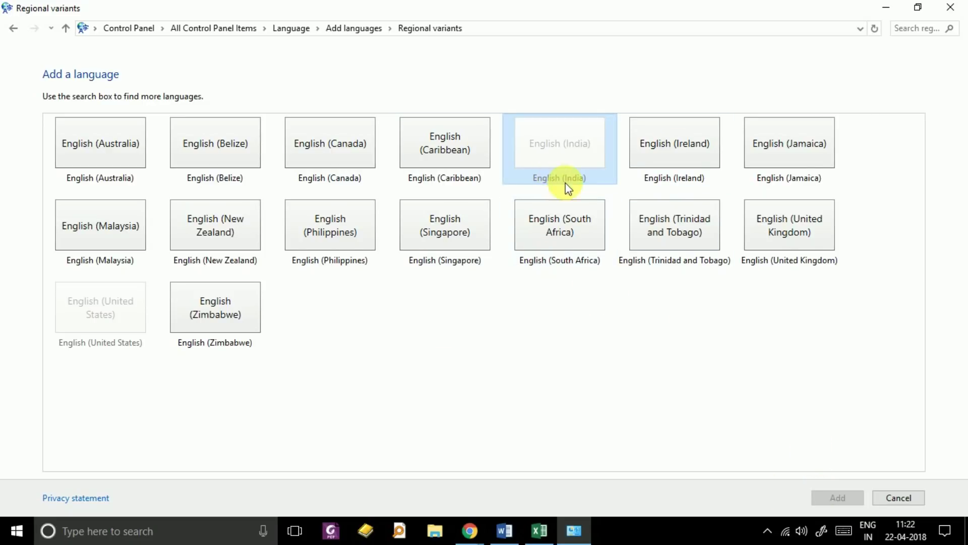
{"action": "left_click", "coordinate": [885, 498]}
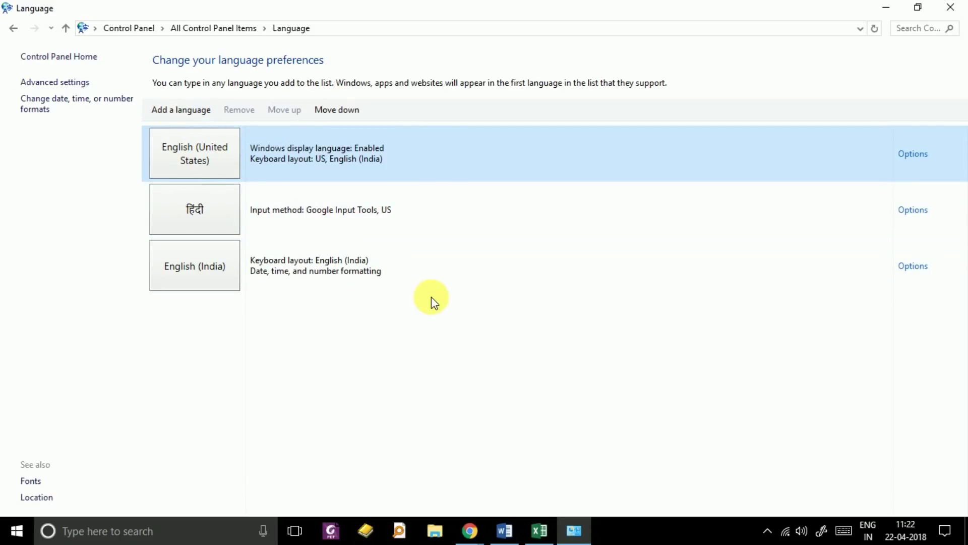
{"action": "key", "text": "super"}
{"action": "type", "text": "l"}
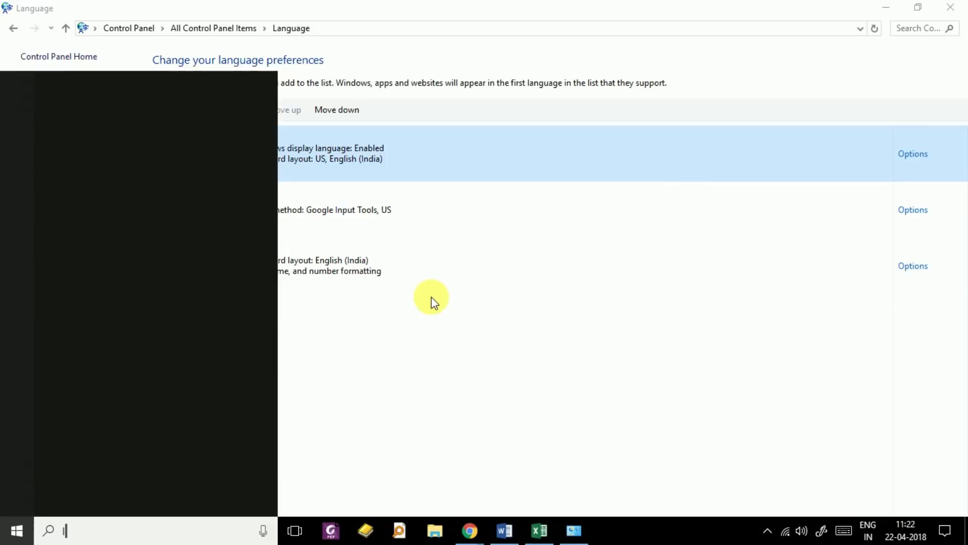
{"action": "type", "text": "a"}
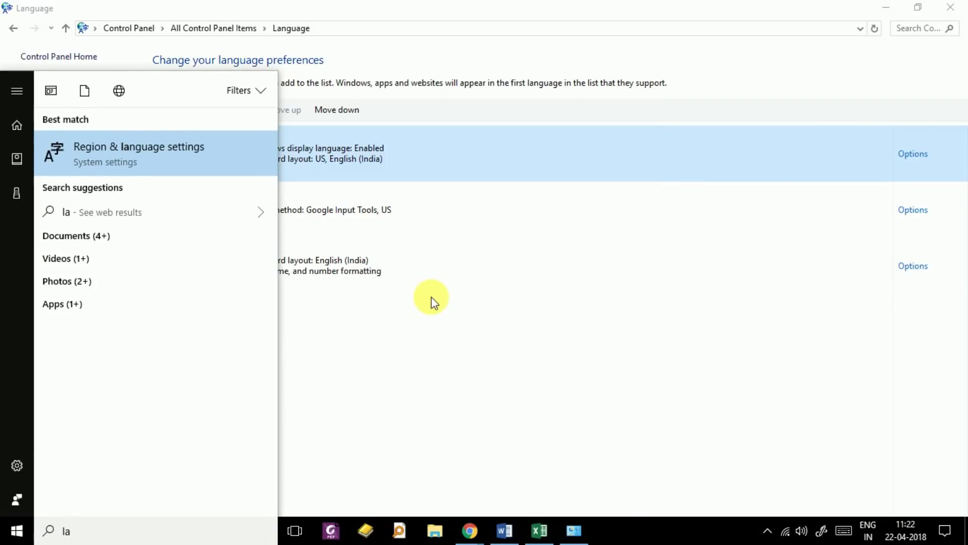
{"action": "left_click", "coordinate": [139, 152]}
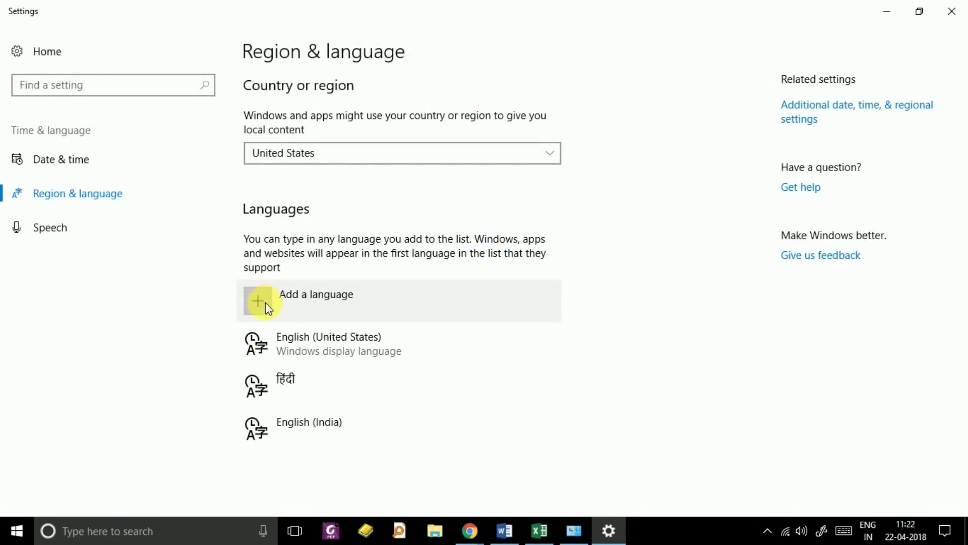
{"action": "left_click", "coordinate": [265, 302]}
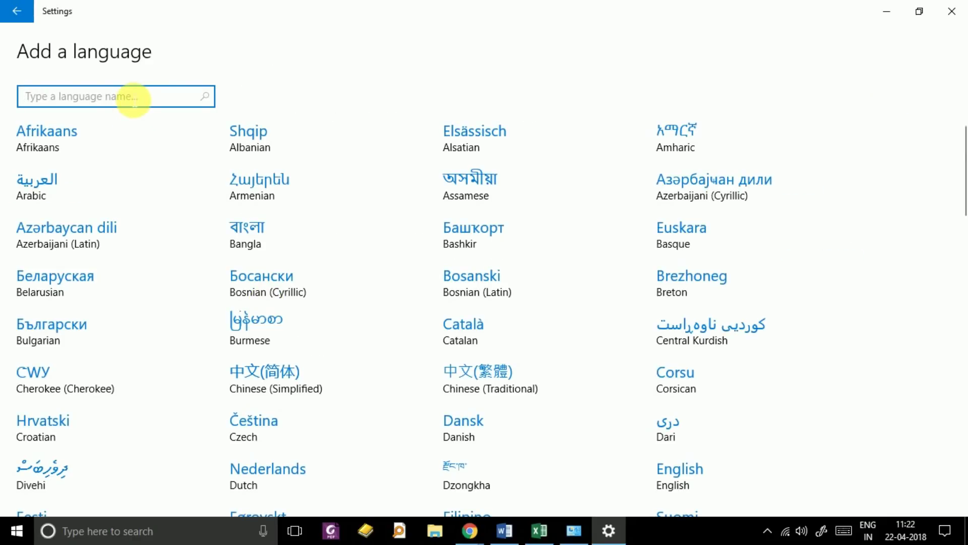
{"action": "type", "text": "en"}
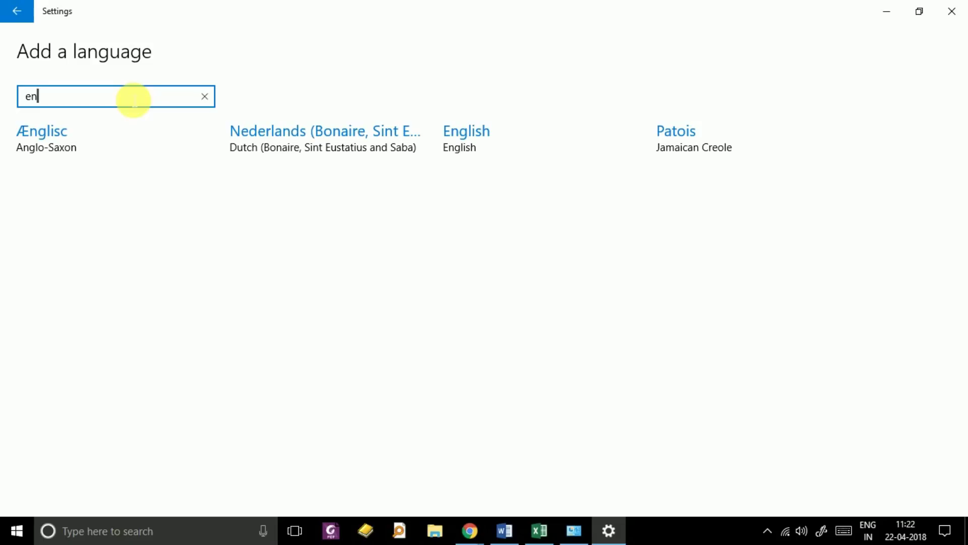
{"action": "left_click", "coordinate": [490, 136]}
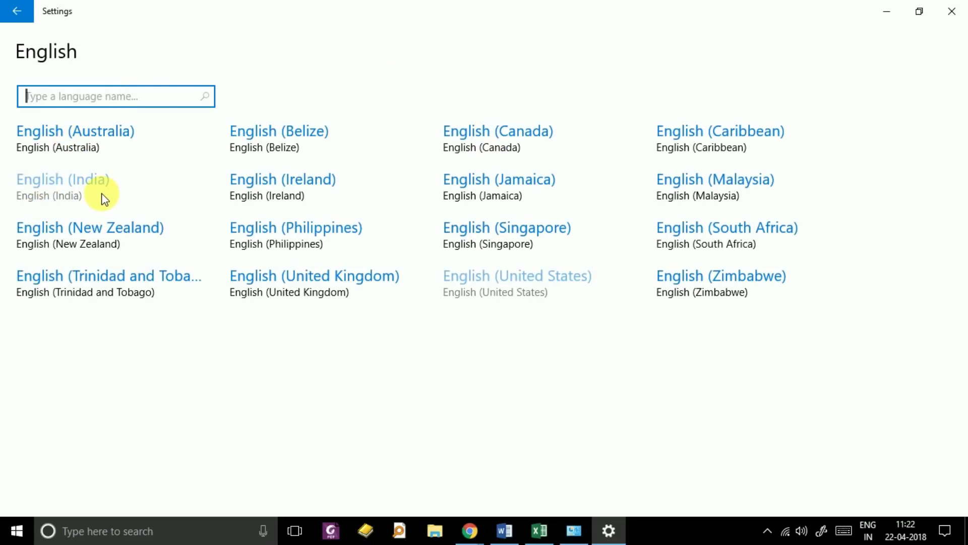
{"action": "left_click", "coordinate": [948, 13]}
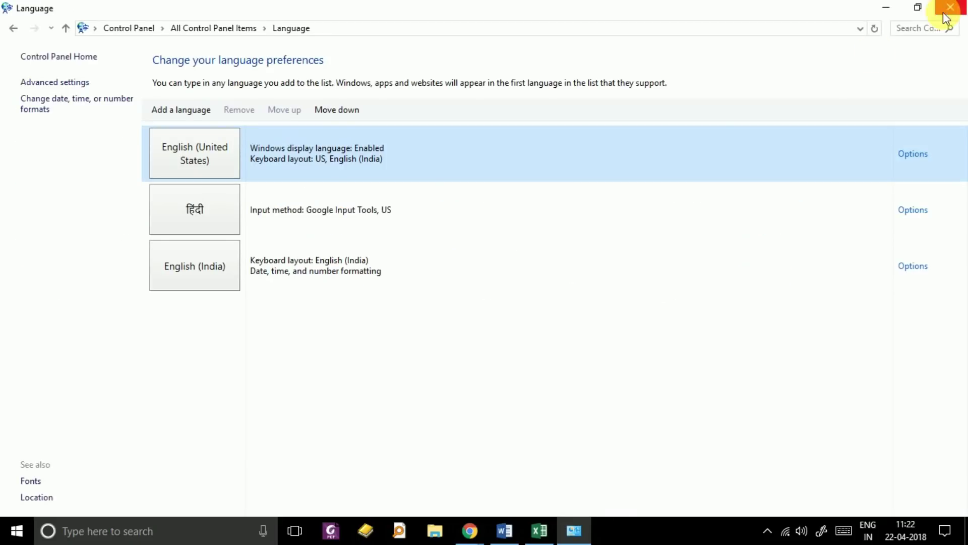
Close Control Panel and select the English (India) keyboard from the taskbar language indicator.
{"action": "left_click", "coordinate": [946, 14]}
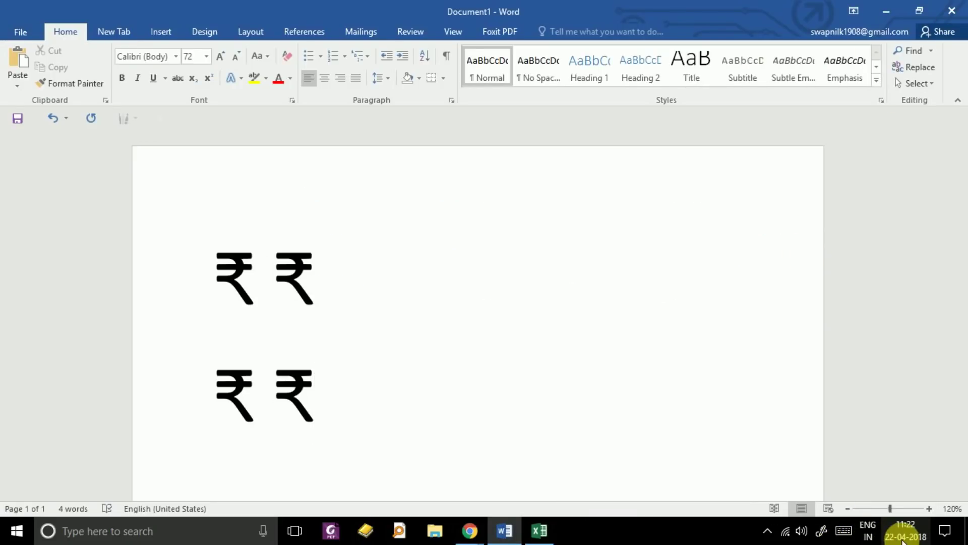
{"action": "left_click", "coordinate": [868, 530]}
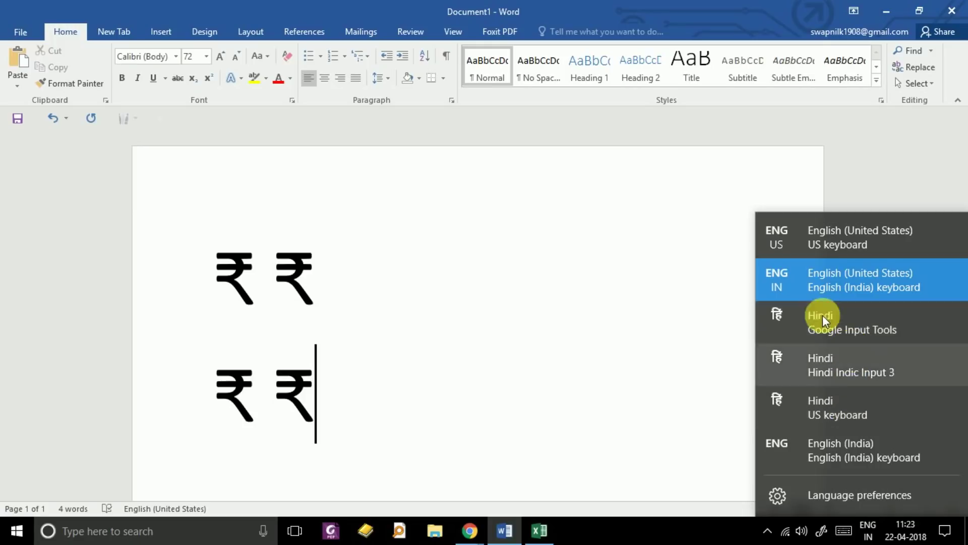
{"action": "left_click", "coordinate": [830, 283]}
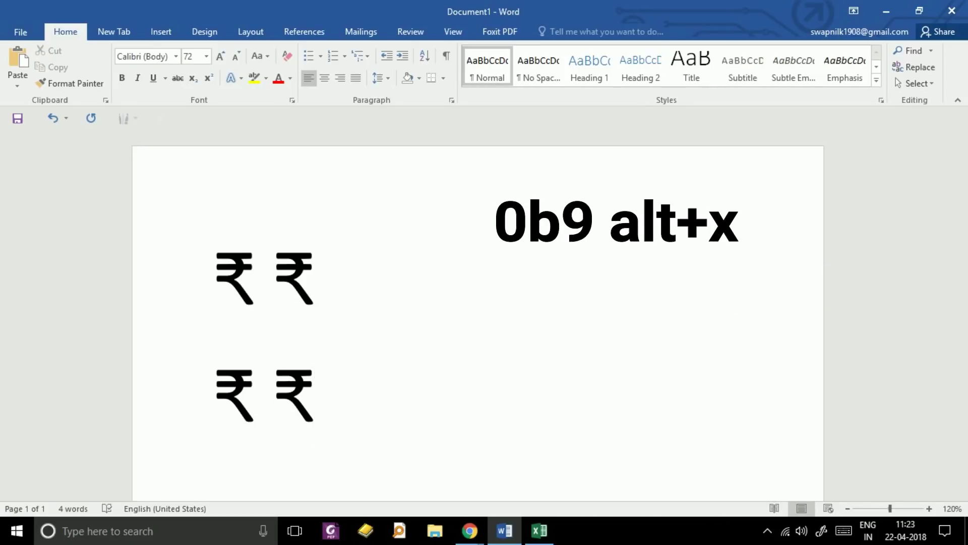
Add three more ₹ signs to the second row with 20b9 and Alt+X, then start a new line.
{"action": "type", "text": "20b"}
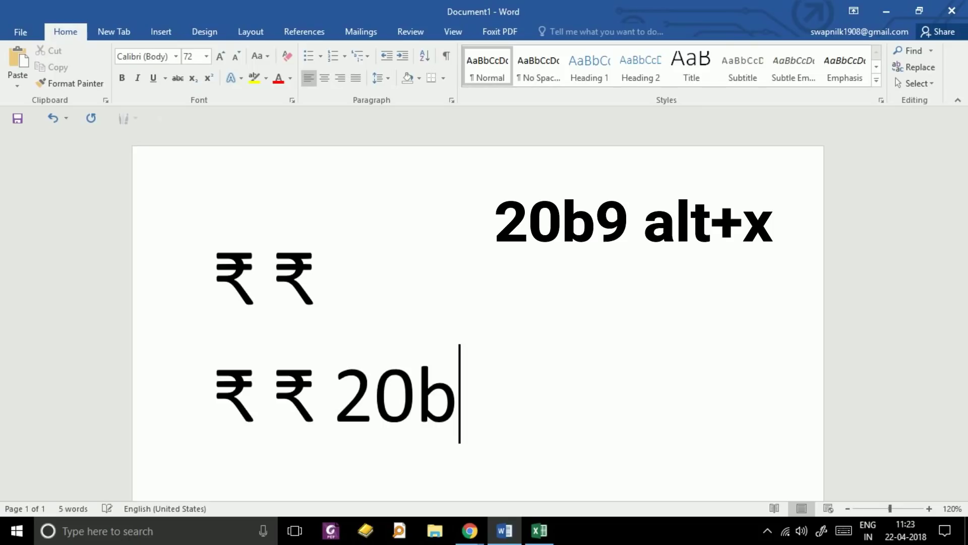
{"action": "type", "text": "9"}
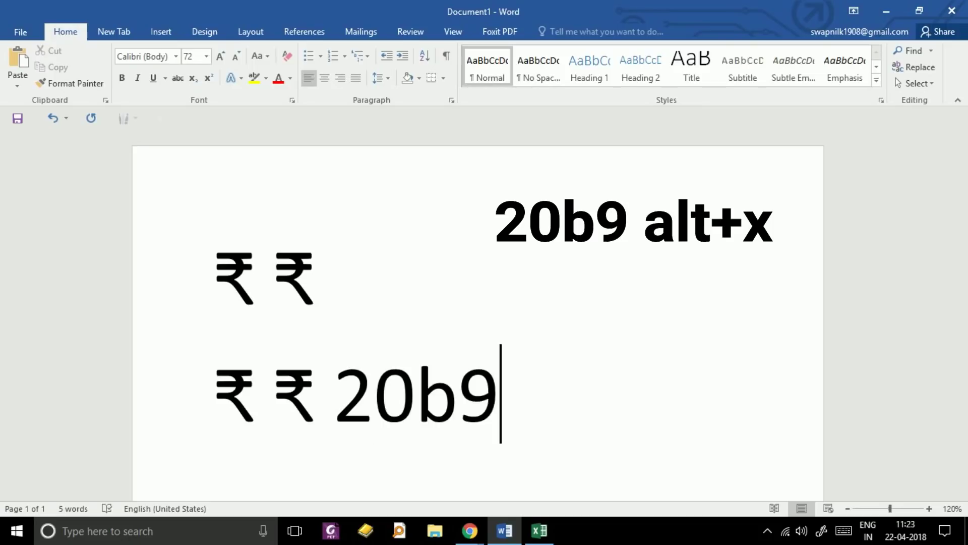
{"action": "key", "text": "alt+x"}
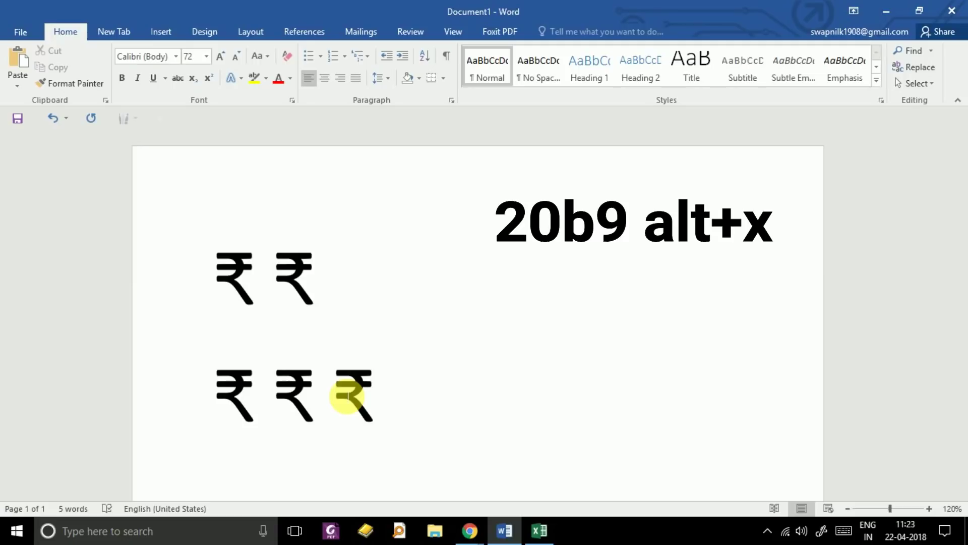
{"action": "type", "text": "20b"}
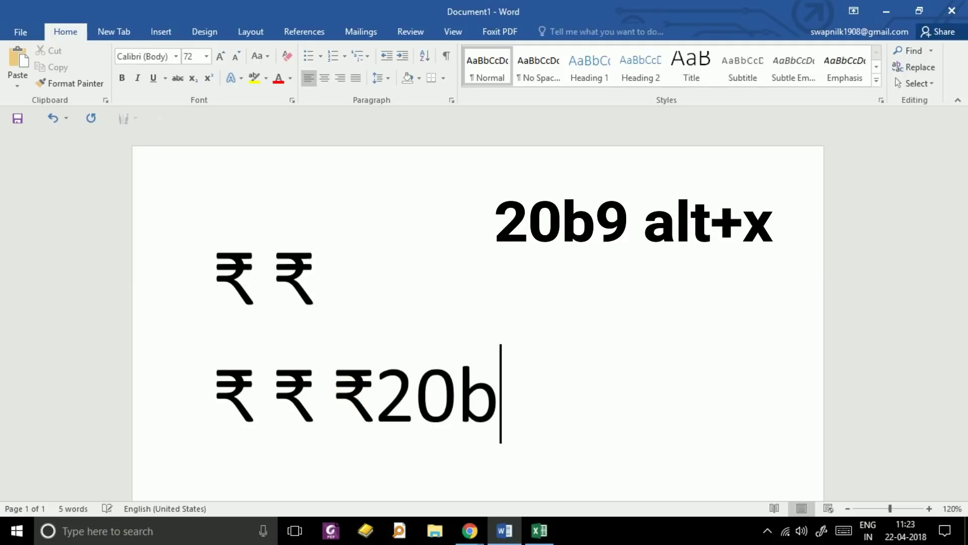
{"action": "type", "text": "9"}
{"action": "key", "text": "alt+x"}
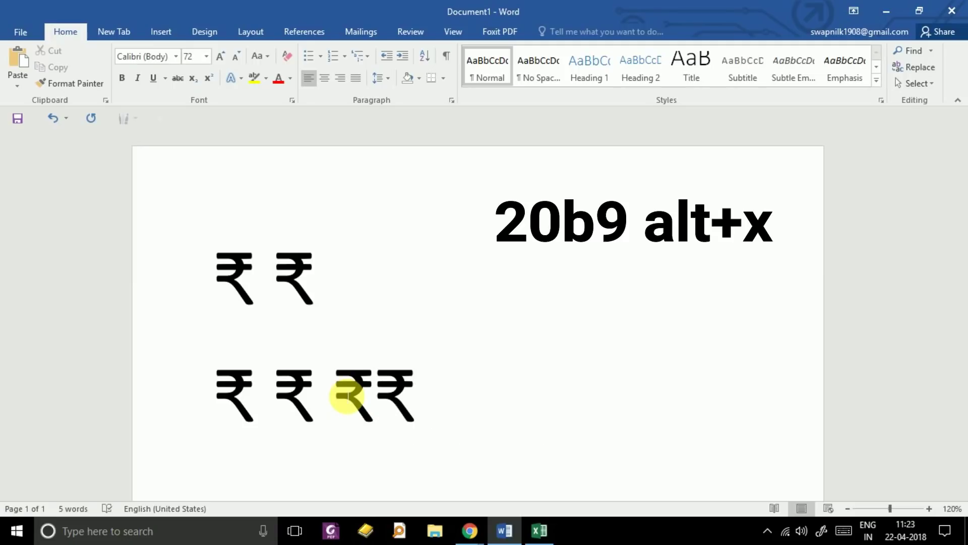
{"action": "type", "text": "20b"}
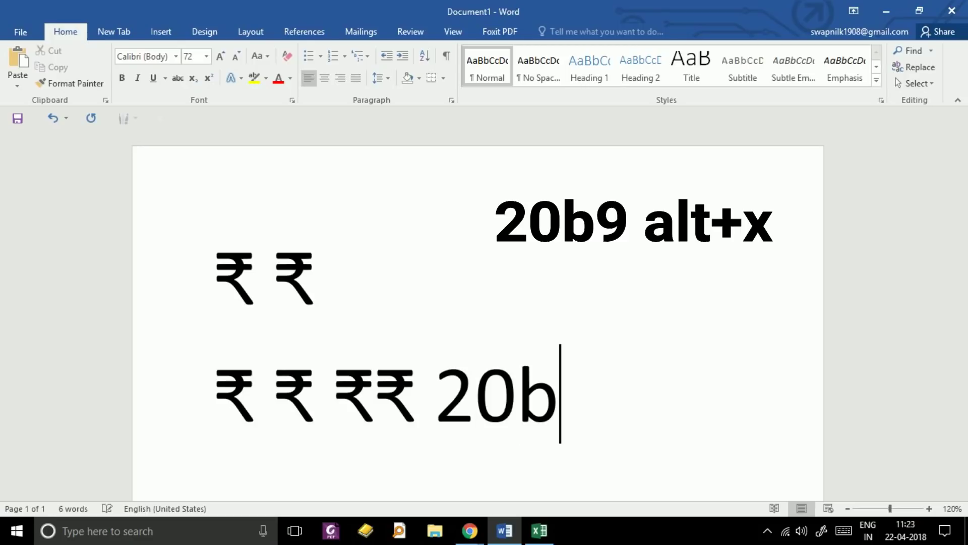
{"action": "type", "text": "9"}
{"action": "key", "text": "alt+x"}
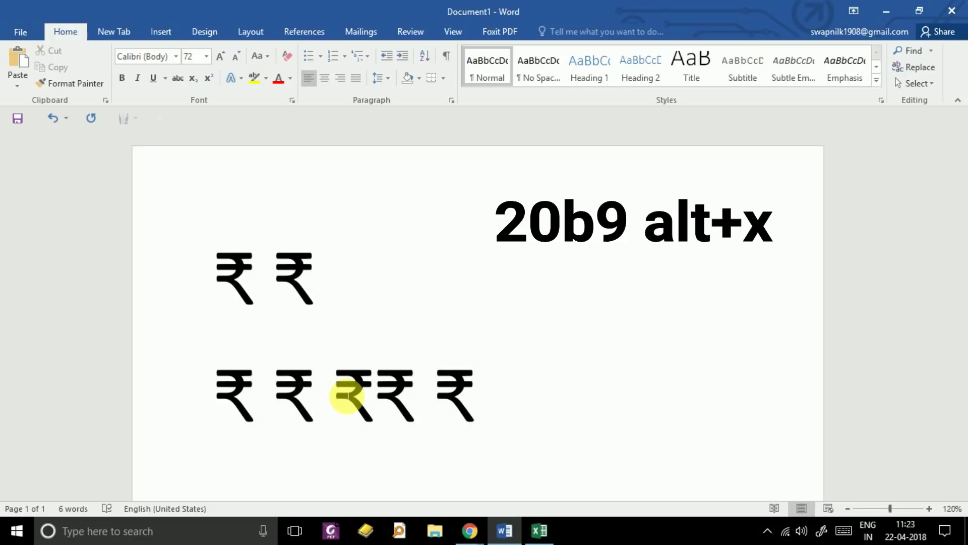
{"action": "key", "text": "Return"}
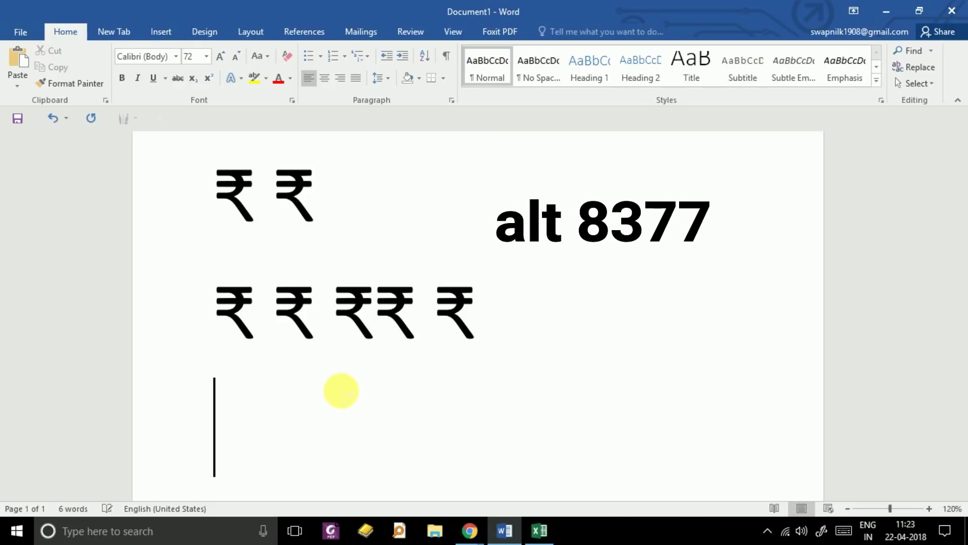
Type a row of three space-separated ₹ signs and start a new line below it.
{"action": "type", "text": "₹"}
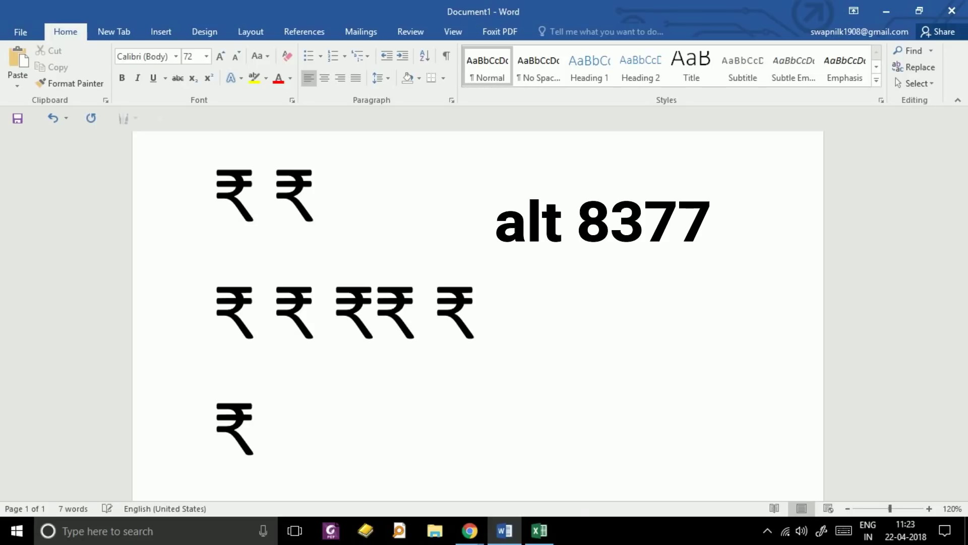
{"action": "type", "text": " ₹"}
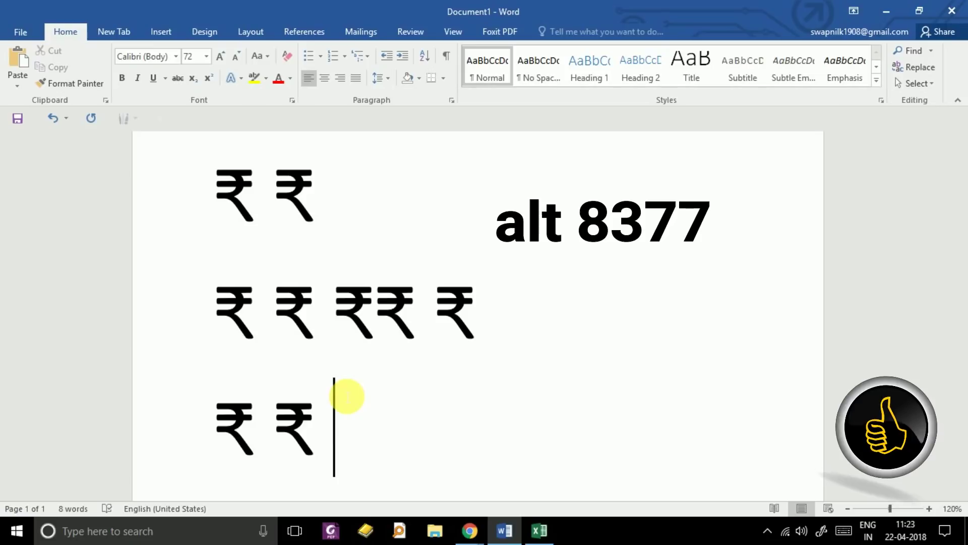
{"action": "type", "text": " ₹"}
{"action": "key", "text": "Return"}
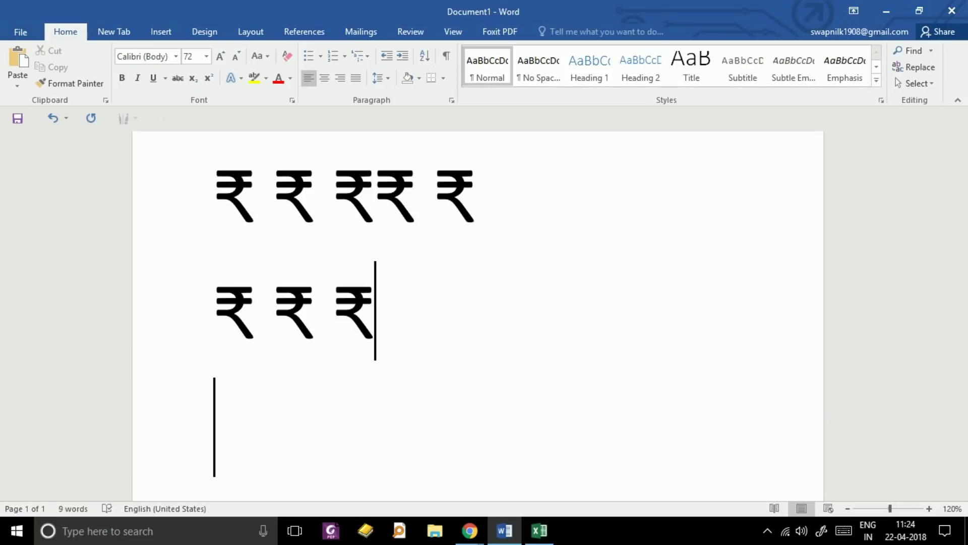
In Excel, apply the Currency number format to column J.
{"action": "left_click", "coordinate": [539, 532]}
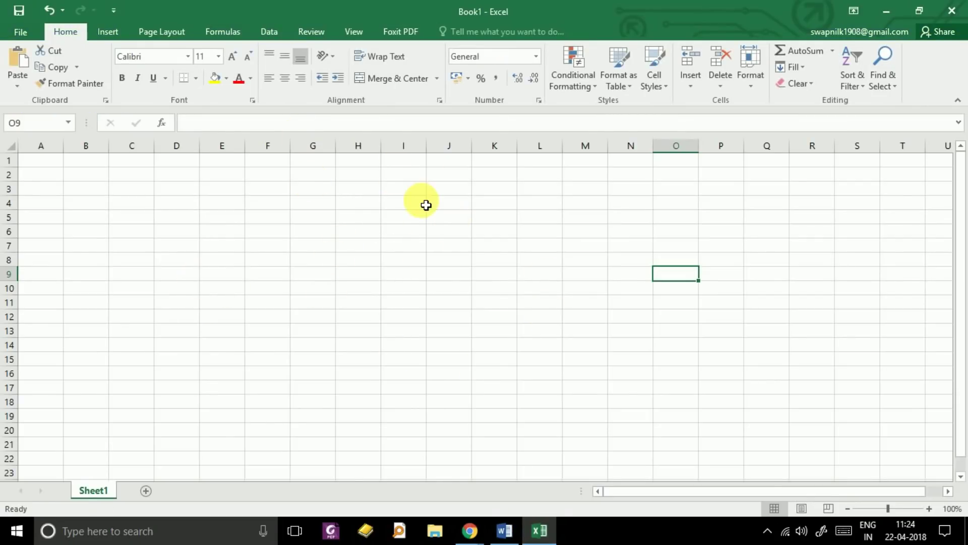
{"action": "left_click", "coordinate": [449, 249]}
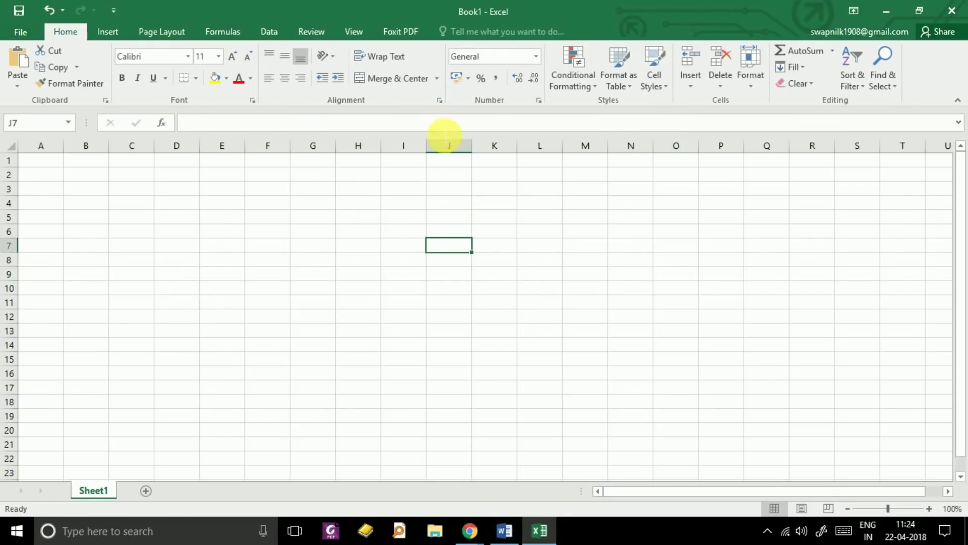
{"action": "left_click", "coordinate": [449, 146]}
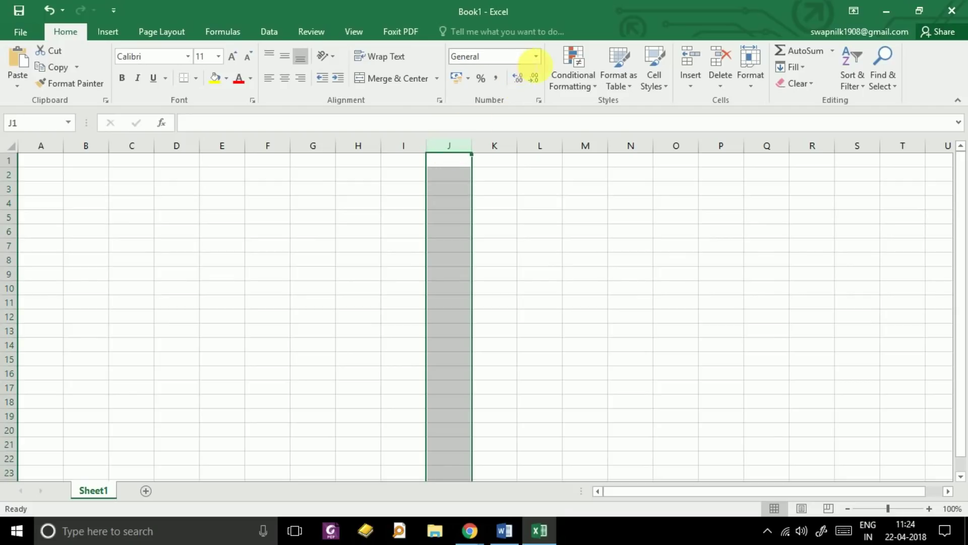
{"action": "left_click", "coordinate": [535, 56]}
{"action": "left_click", "coordinate": [512, 138]}
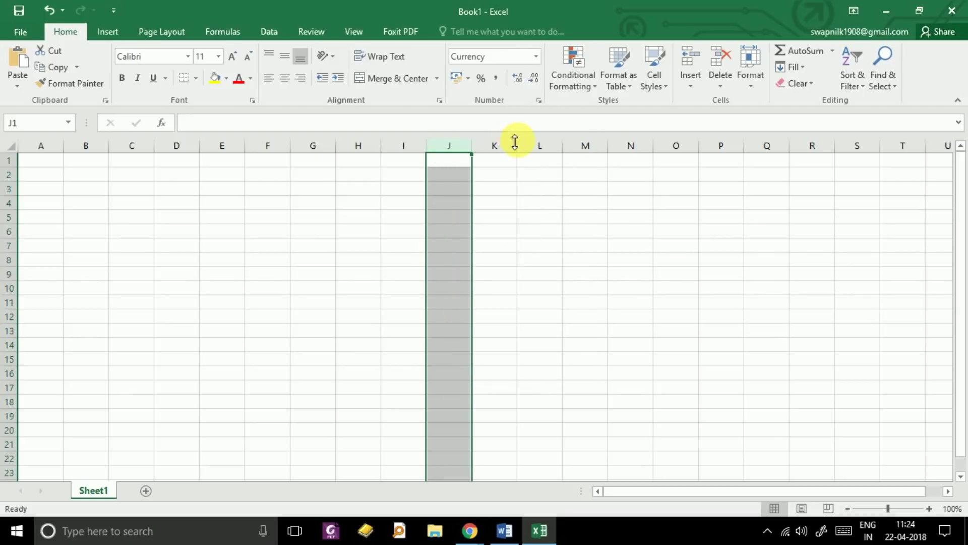
Enter 20 in cell J7 so it shows ₹ 20.00, then minimize Excel.
{"action": "left_click", "coordinate": [446, 247]}
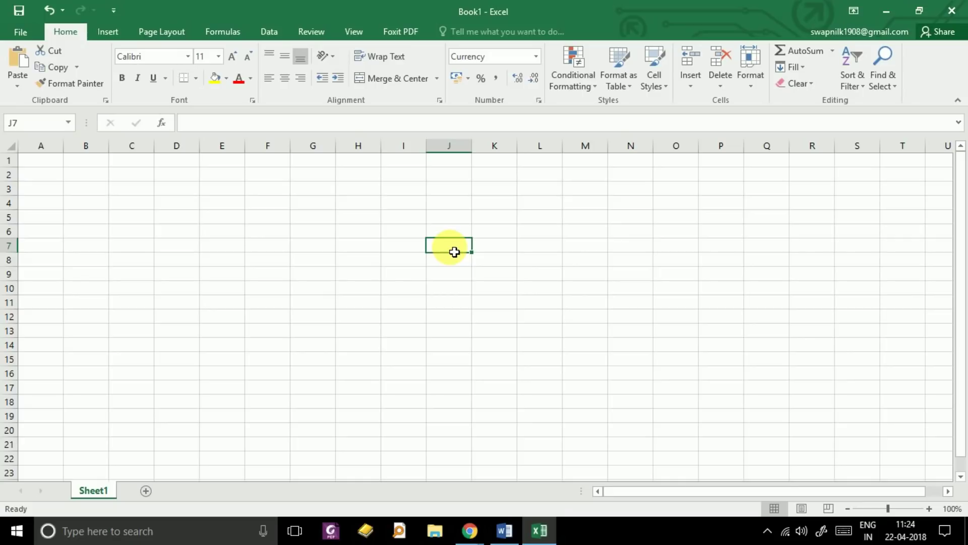
{"action": "double_click", "coordinate": [455, 252]}
{"action": "type", "text": "20"}
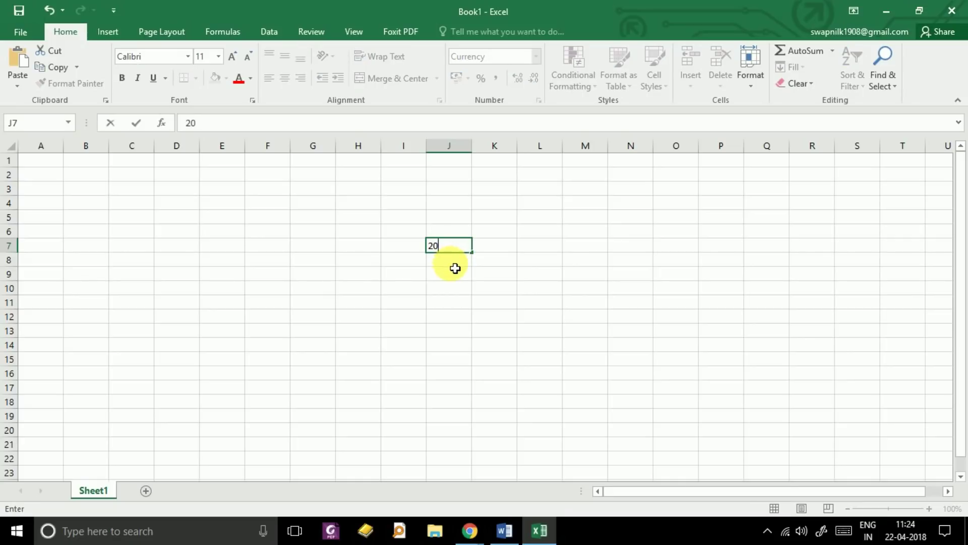
{"action": "left_click", "coordinate": [456, 264]}
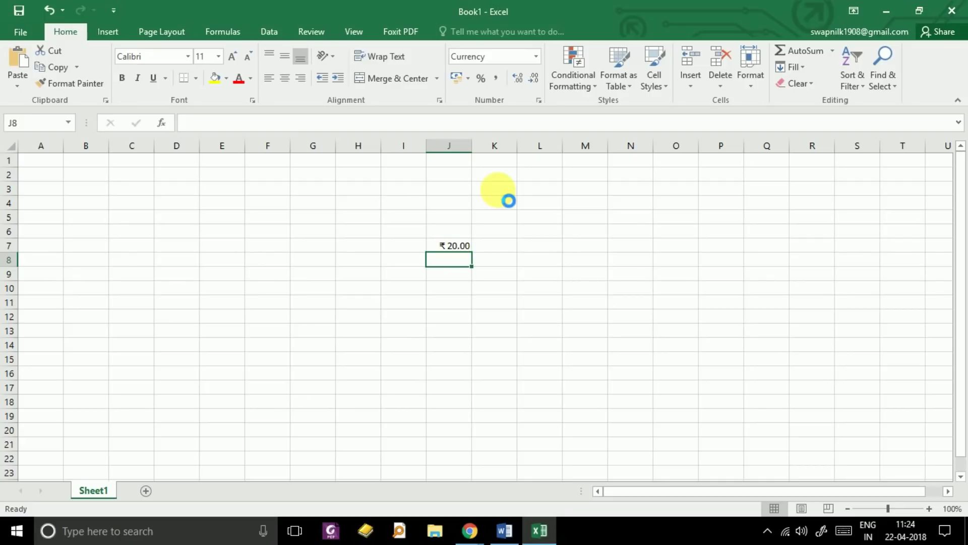
{"action": "scroll", "coordinate": [504, 195], "scroll_direction": "up", "scroll_amount": 4}
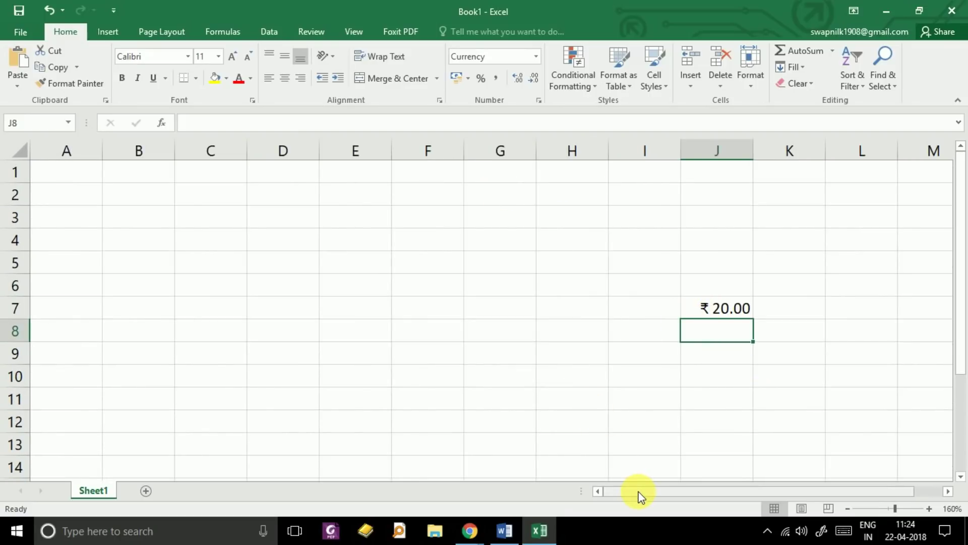
{"action": "left_click", "coordinate": [893, 6]}
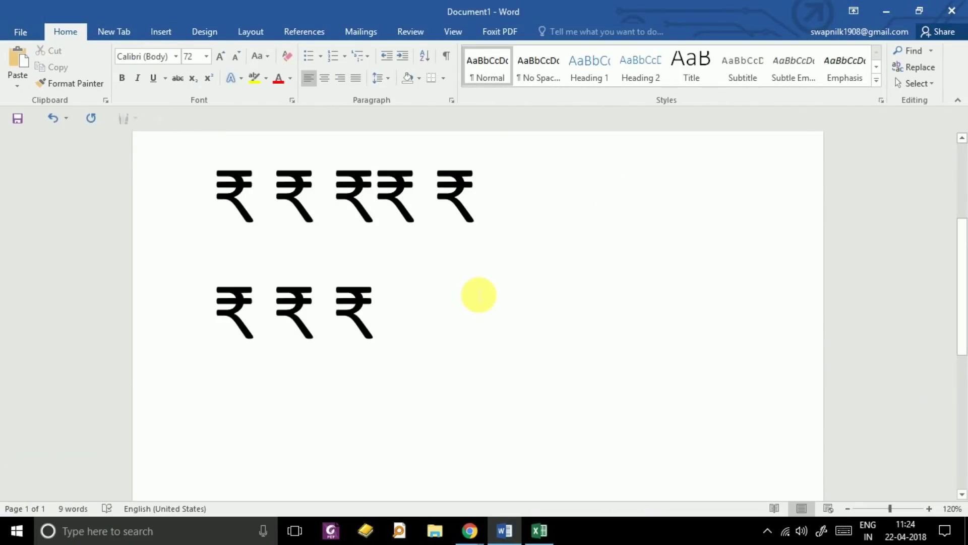